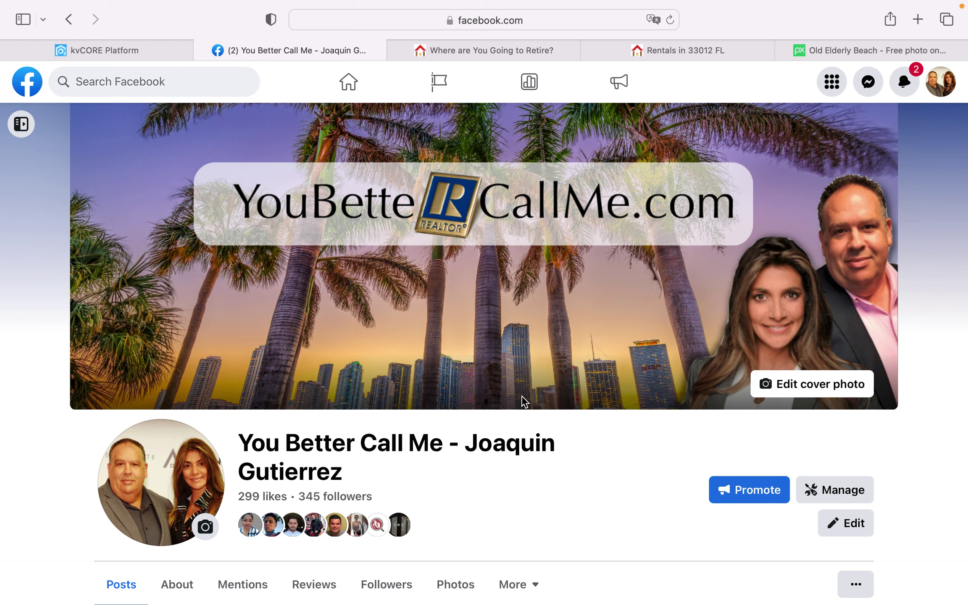
Step: Switch to the Rentals in 33012 FL listings and change the display from List to Map
scroll(526, 352, down, 1)
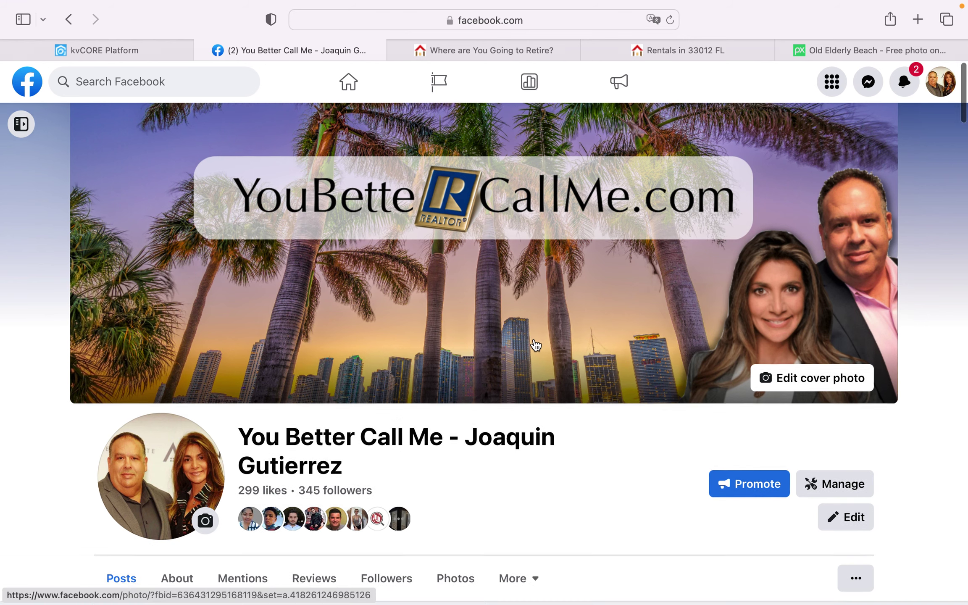
scroll(534, 338, down, 10)
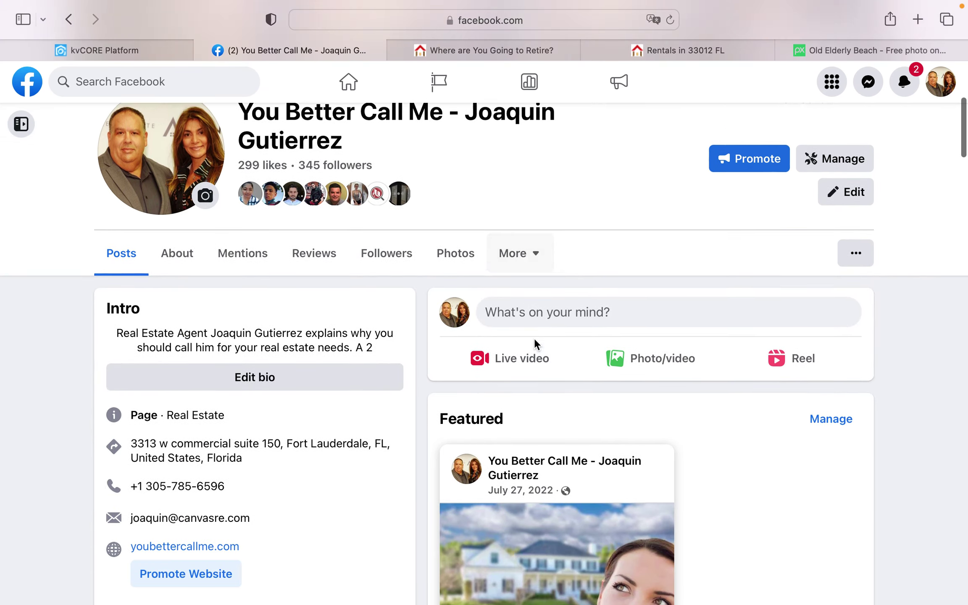
scroll(536, 344, down, 1)
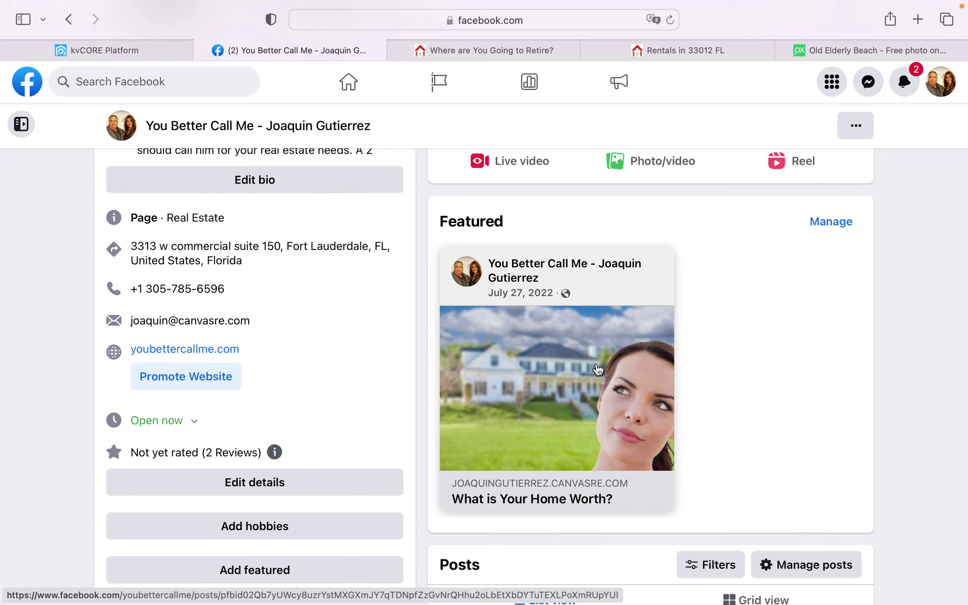
scroll(598, 369, down, 3)
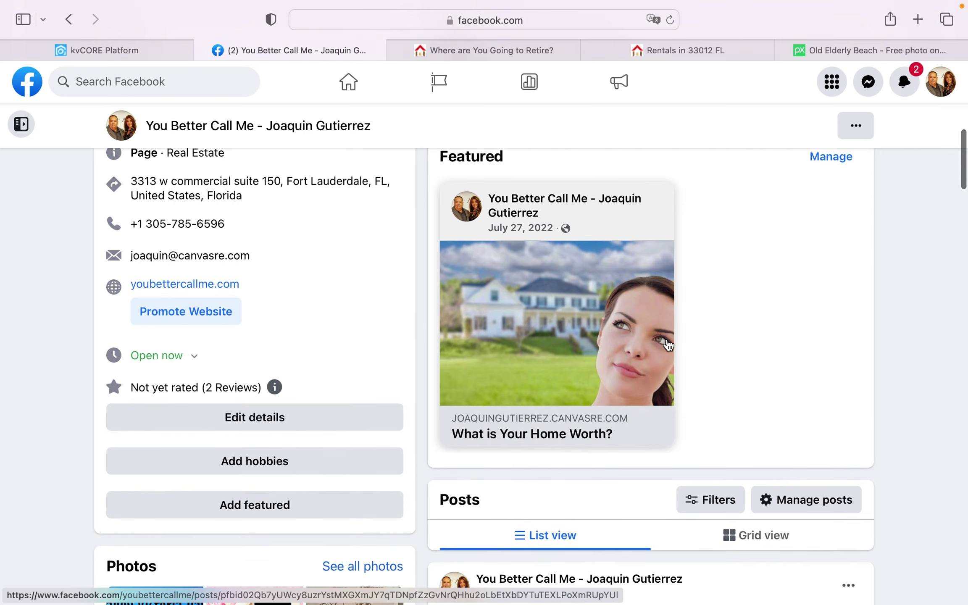
scroll(630, 357, down, 6)
scroll(667, 344, down, 5)
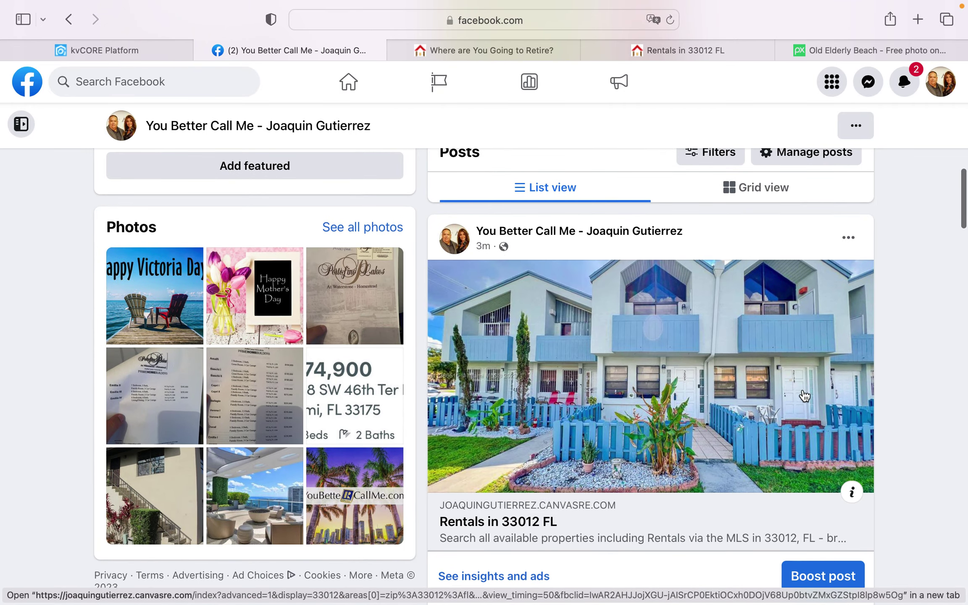
scroll(780, 336, down, 3)
scroll(778, 334, up, 3)
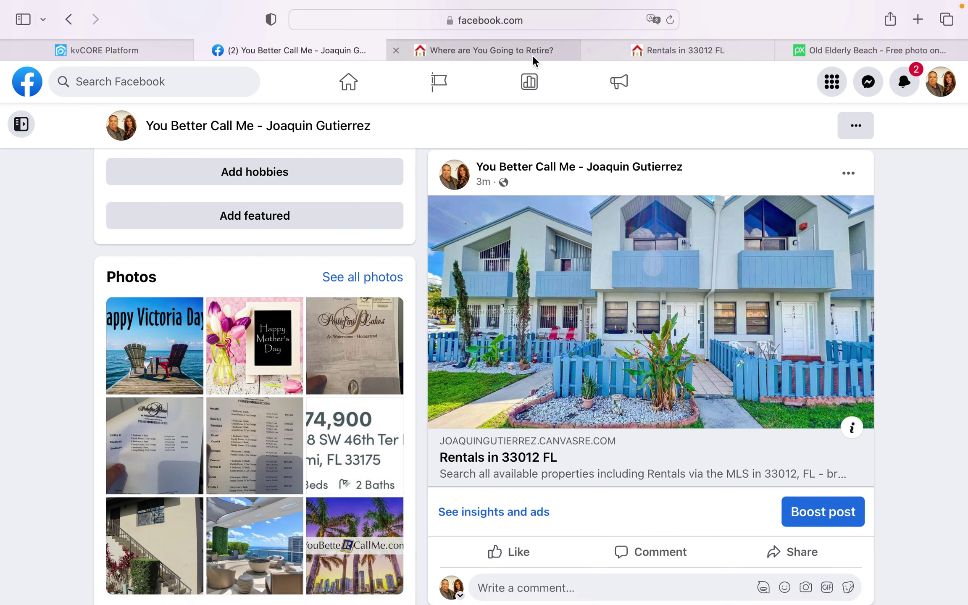
click(695, 50)
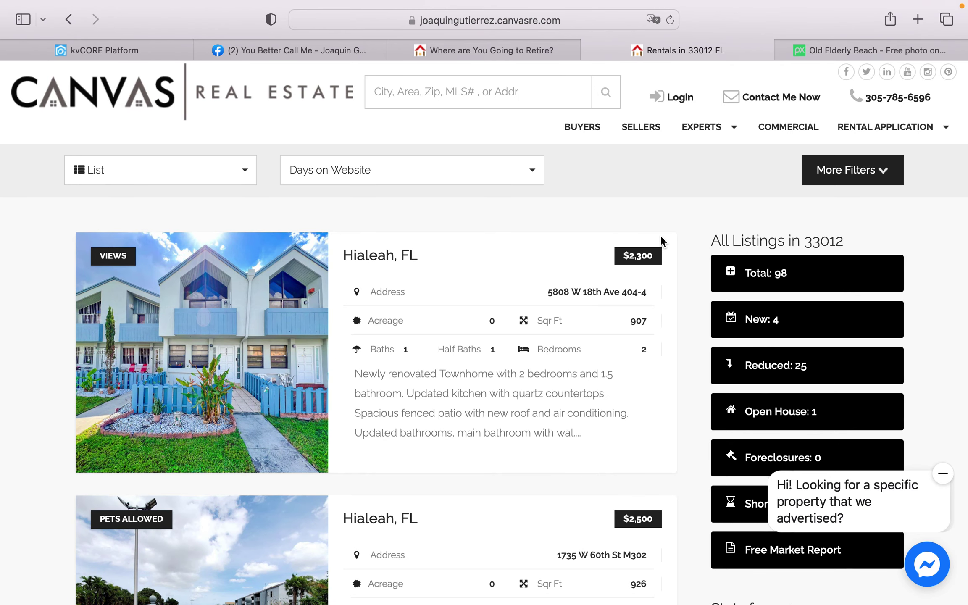
click(245, 173)
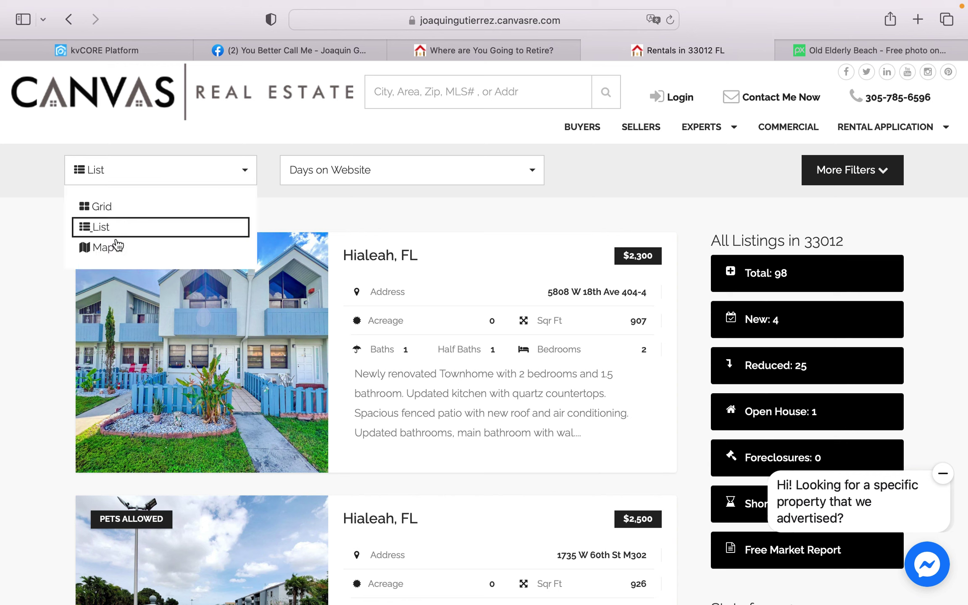
click(110, 248)
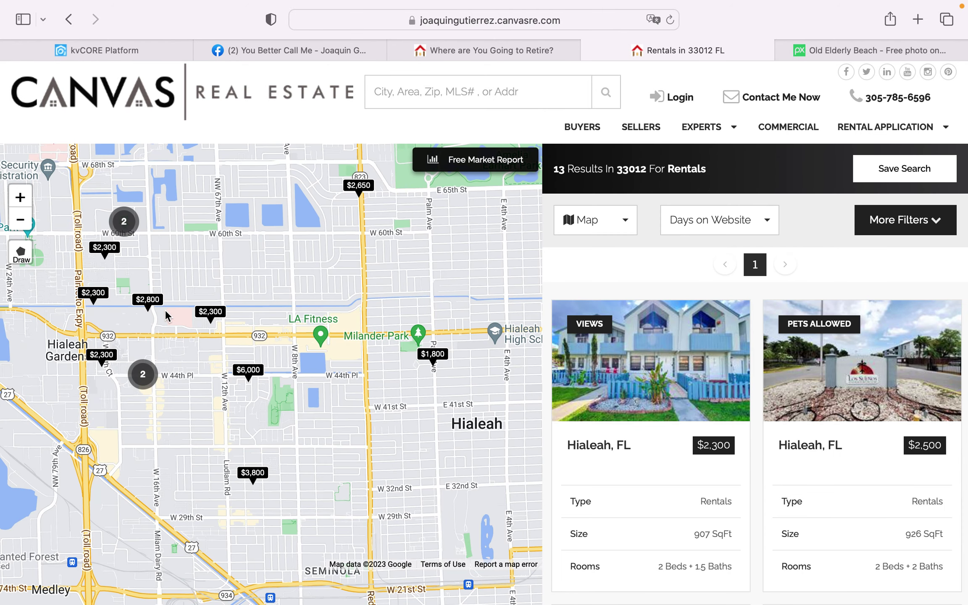
click(152, 304)
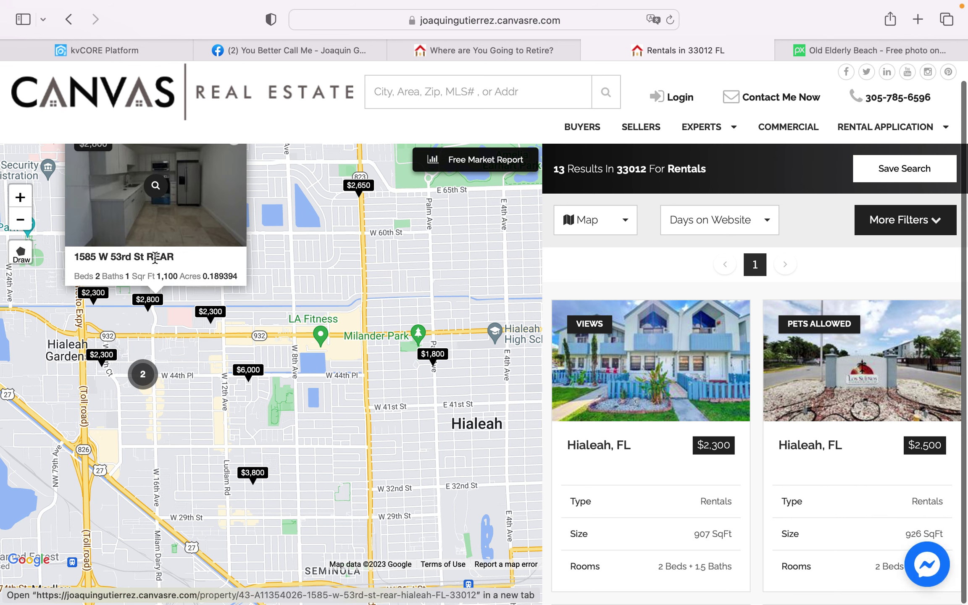
mouse_move(574, 366)
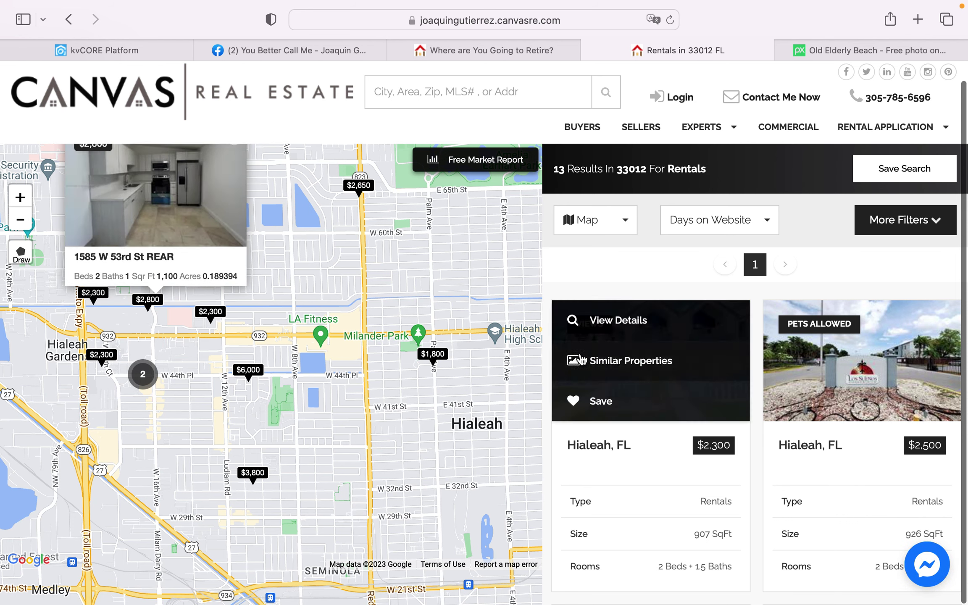
click(145, 375)
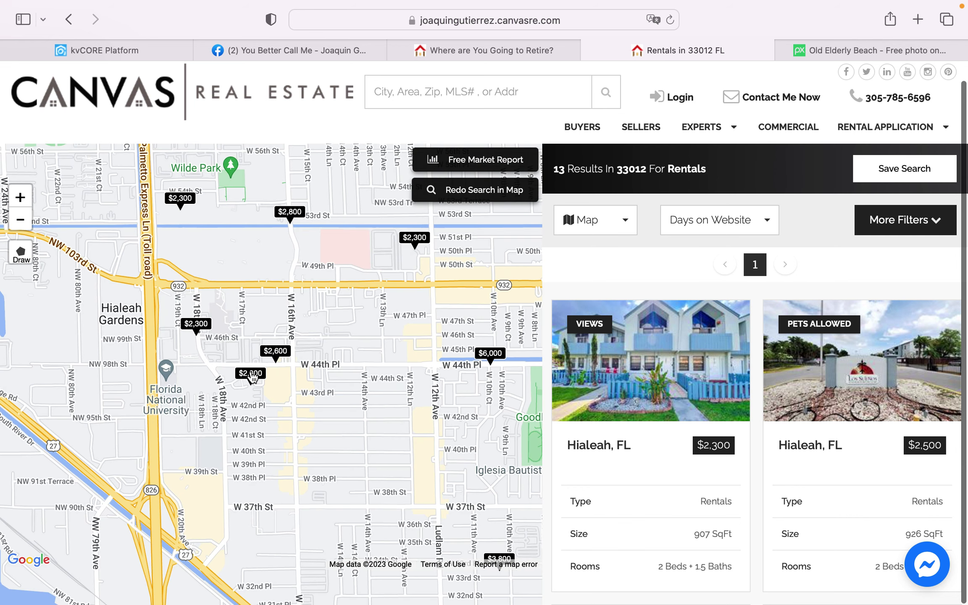
click(251, 375)
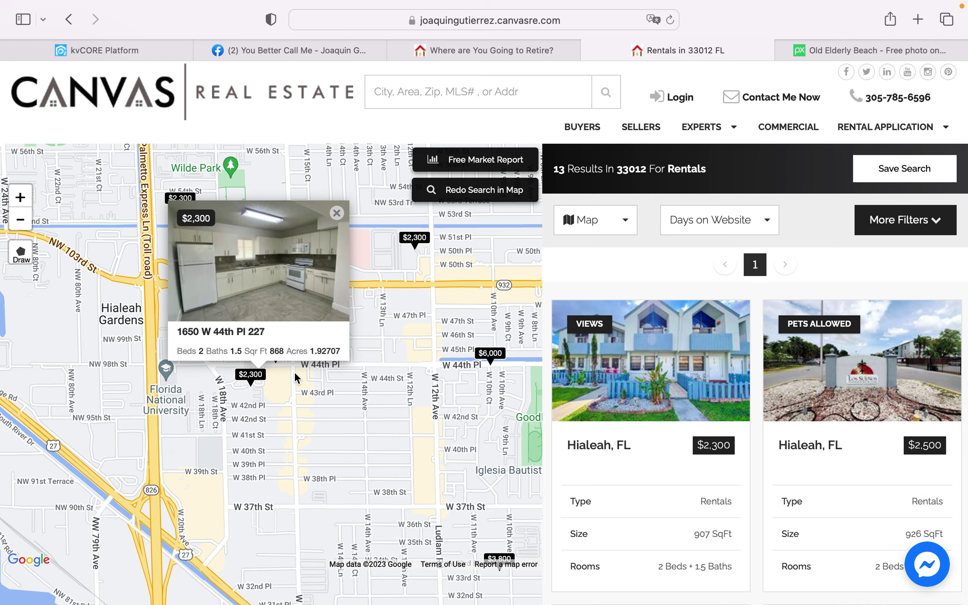
click(226, 302)
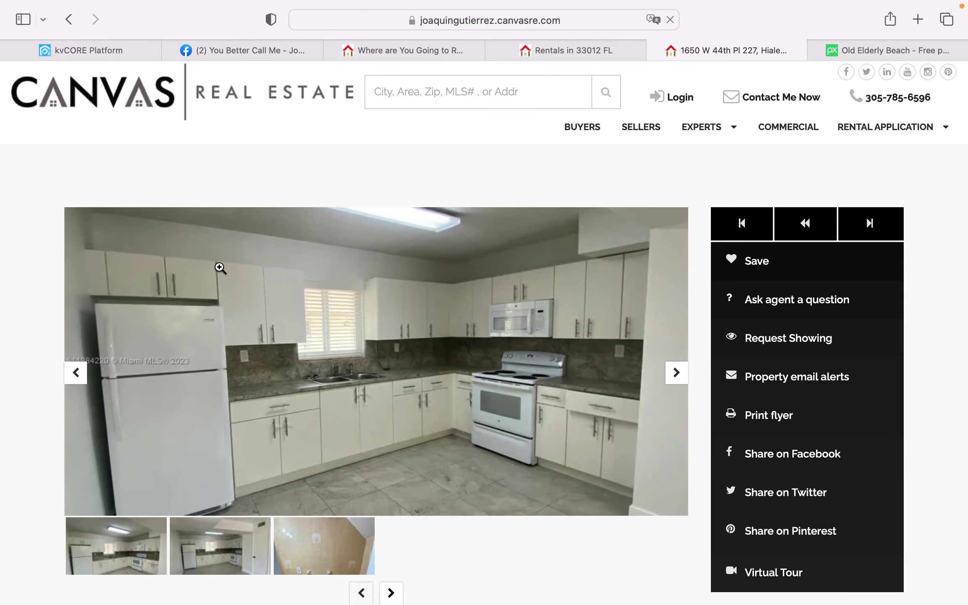
scroll(597, 384, down, 5)
scroll(597, 384, down, 3)
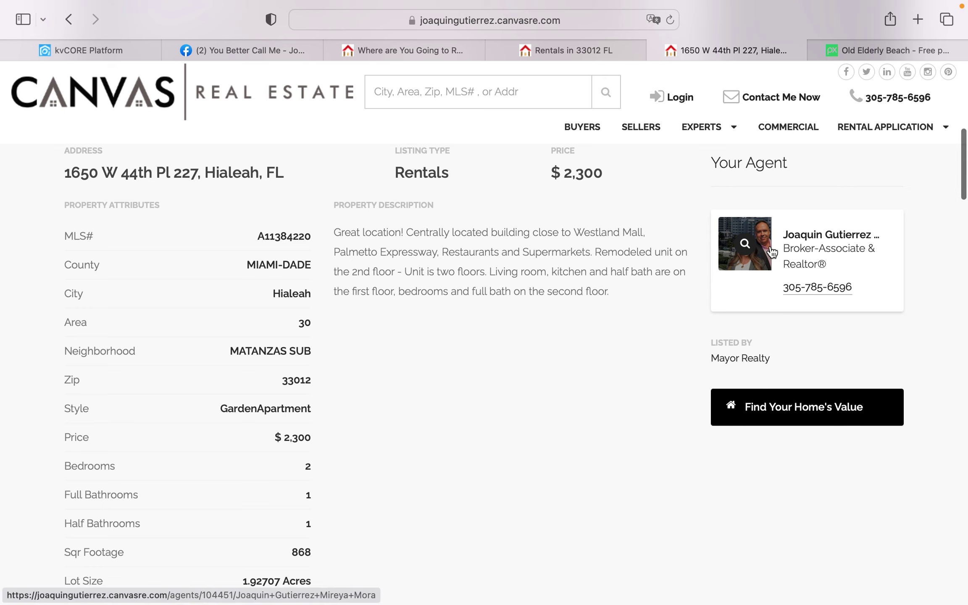
scroll(649, 320, down, 4)
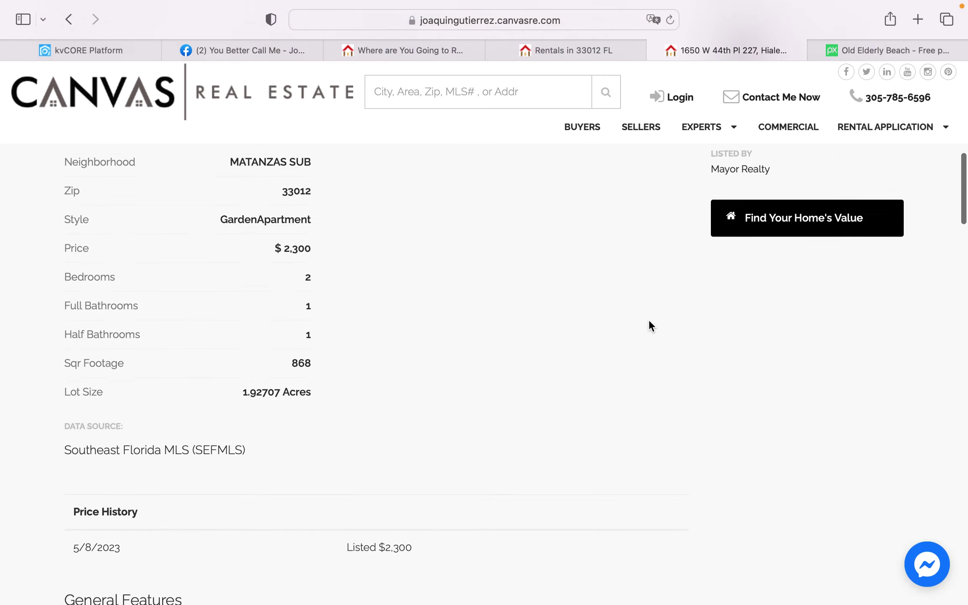
scroll(649, 321, up, 5)
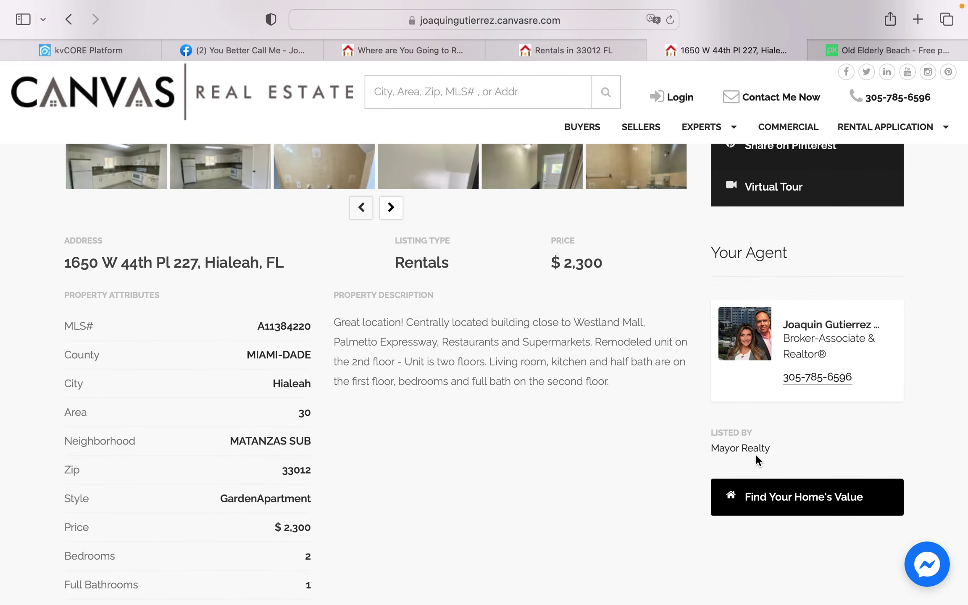
scroll(531, 445, down, 15)
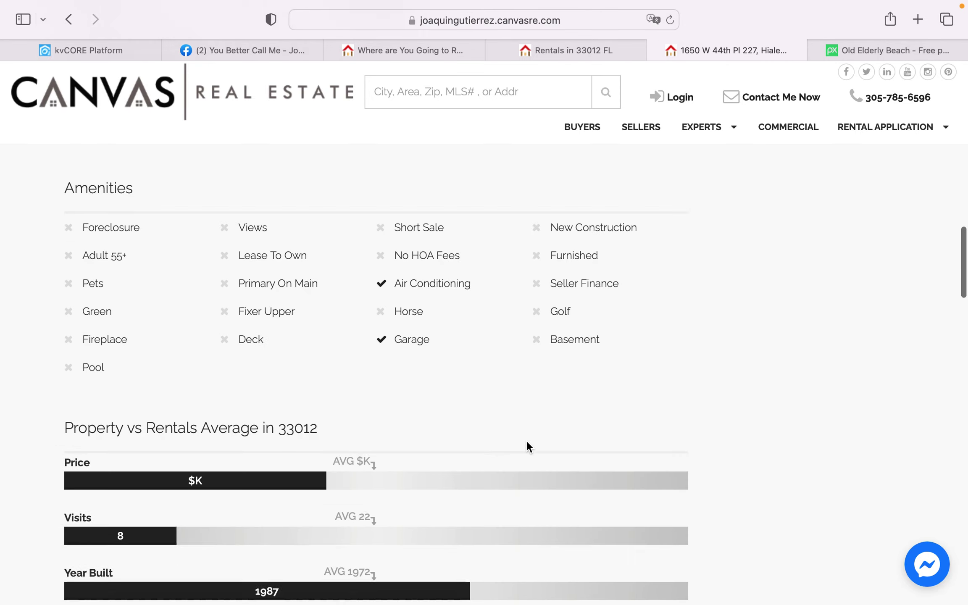
scroll(527, 442, down, 20)
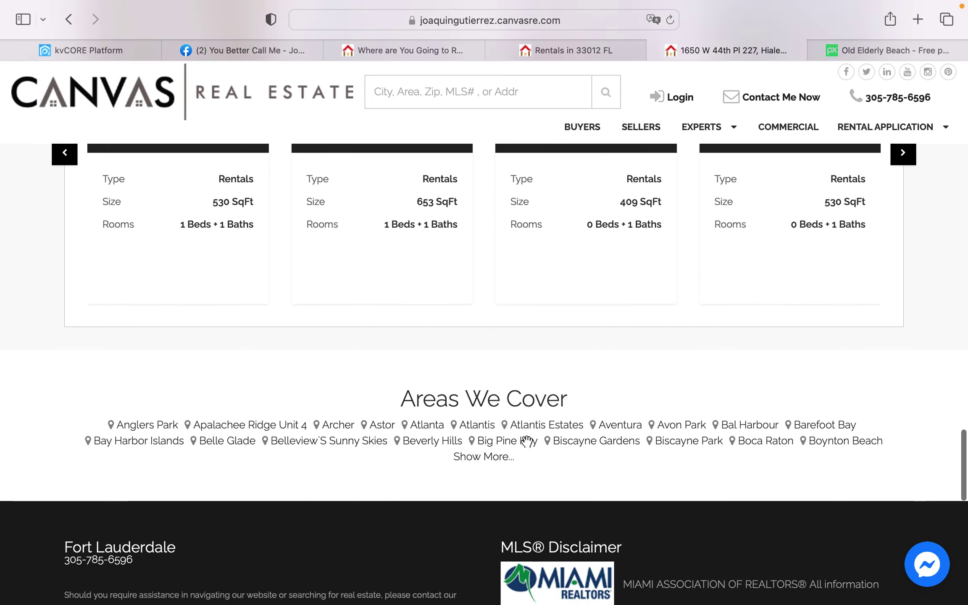
scroll(527, 441, up, 15)
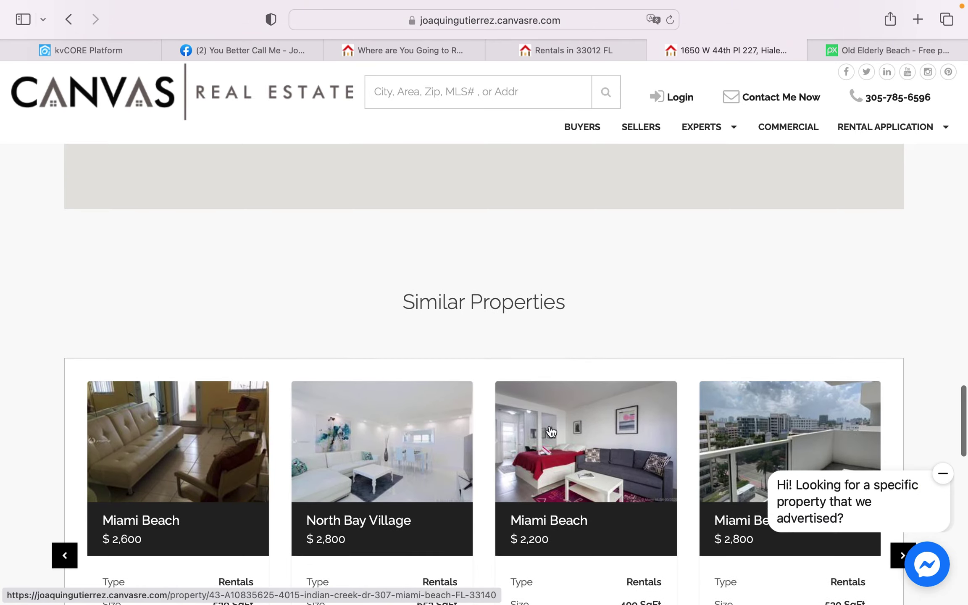
scroll(546, 352, up, 15)
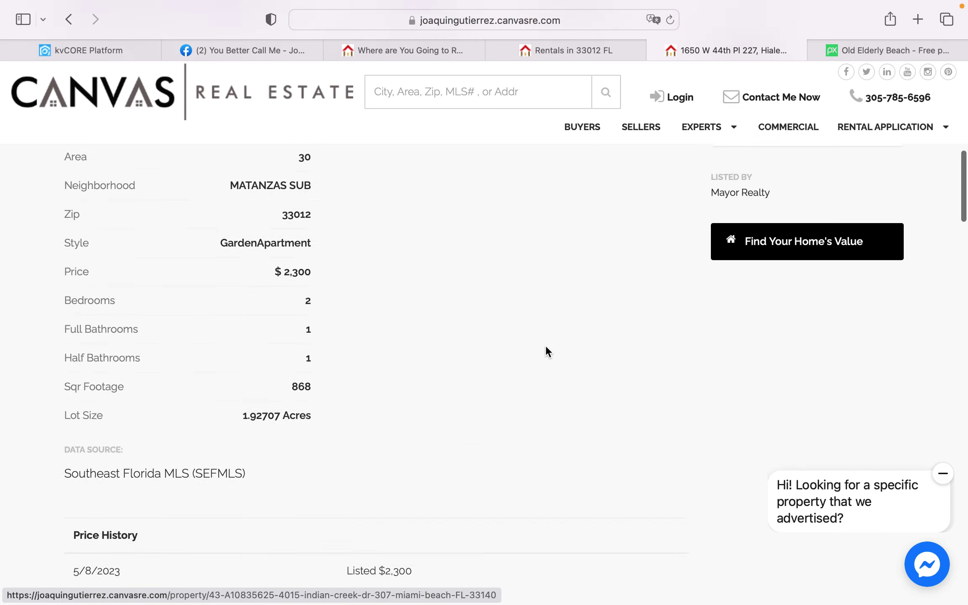
scroll(546, 347, up, 10)
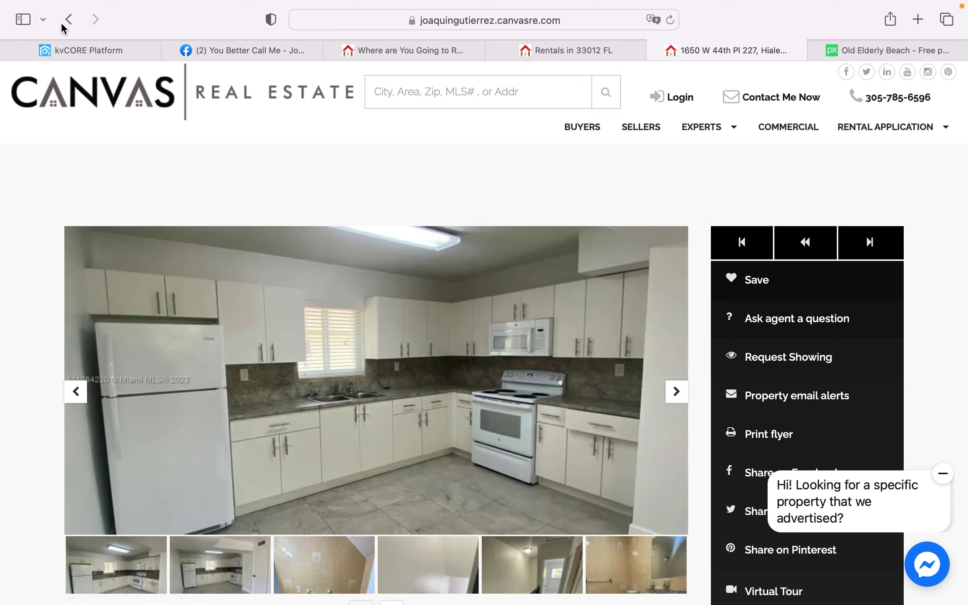
Step: Pass through the rentals map and retirement page tabs back to the Facebook business page
mouse_move(583, 47)
mouse_move(397, 52)
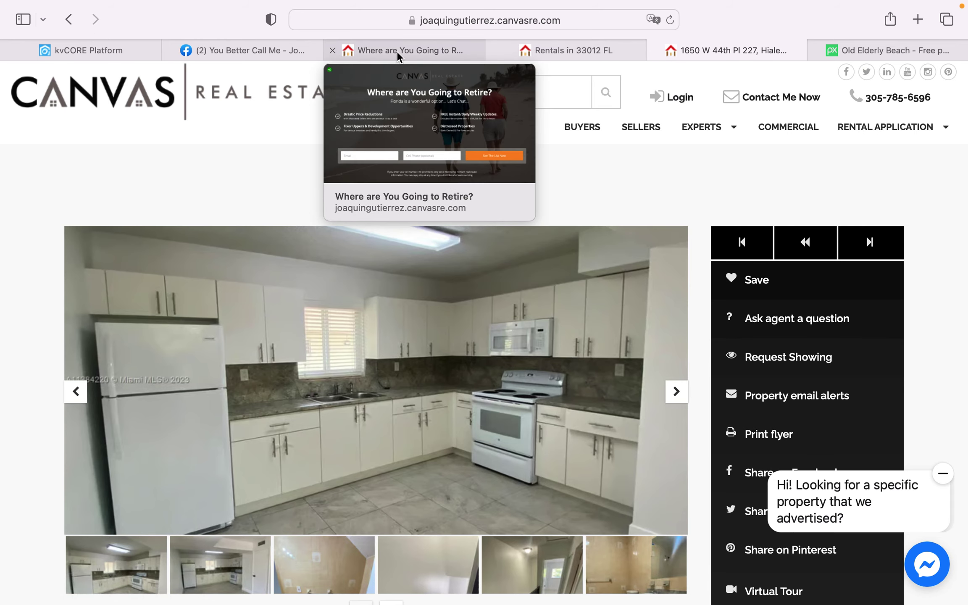
click(558, 50)
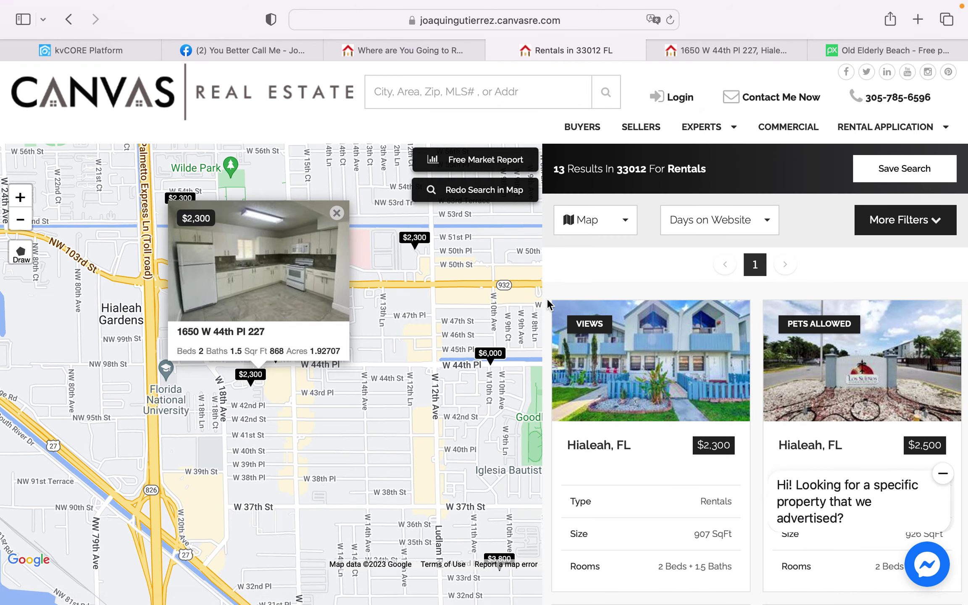
click(422, 49)
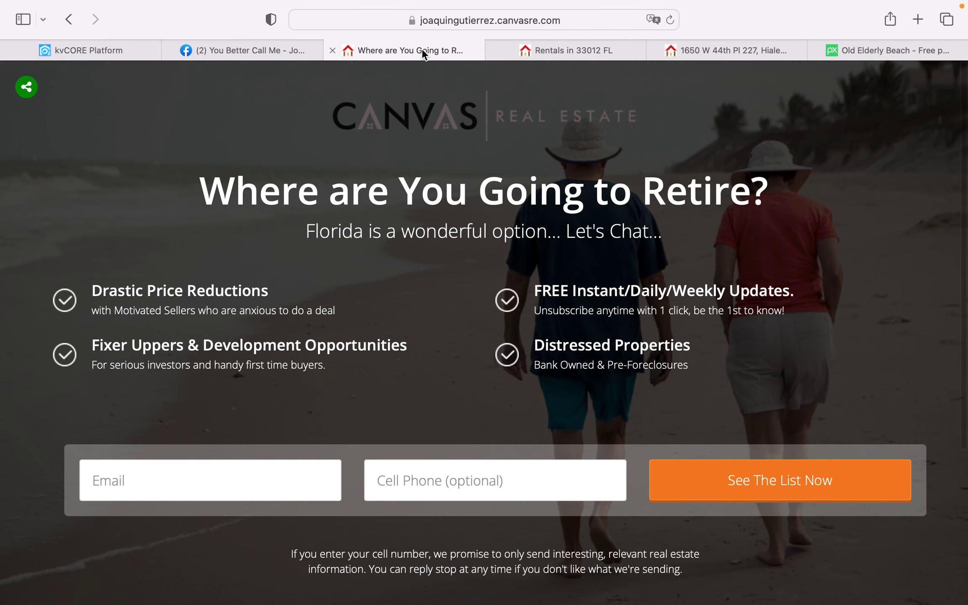
click(289, 51)
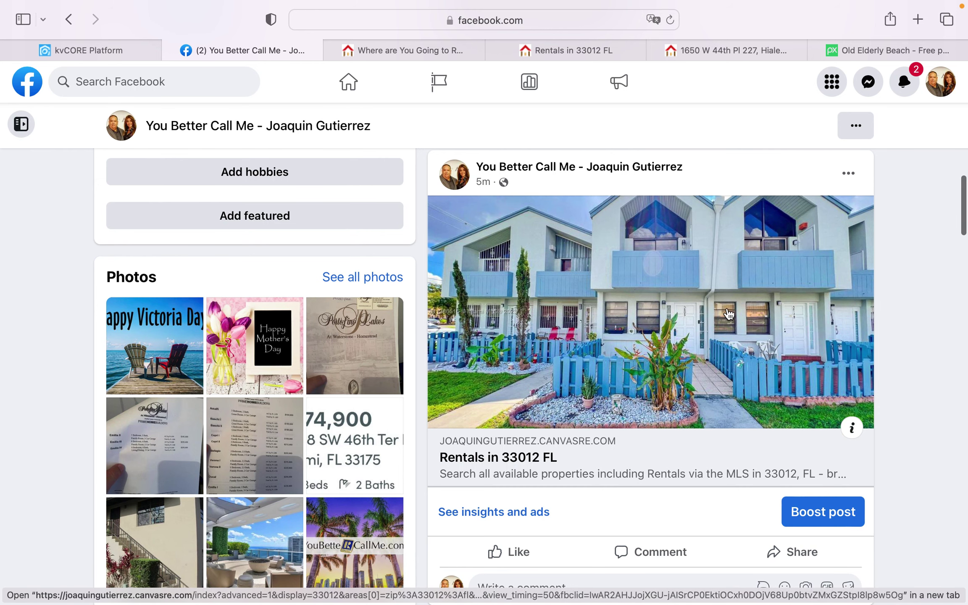
Step: Scroll down to the retirement post and view its 'Where are You Going to Retire?' landing page
scroll(753, 358, down, 3)
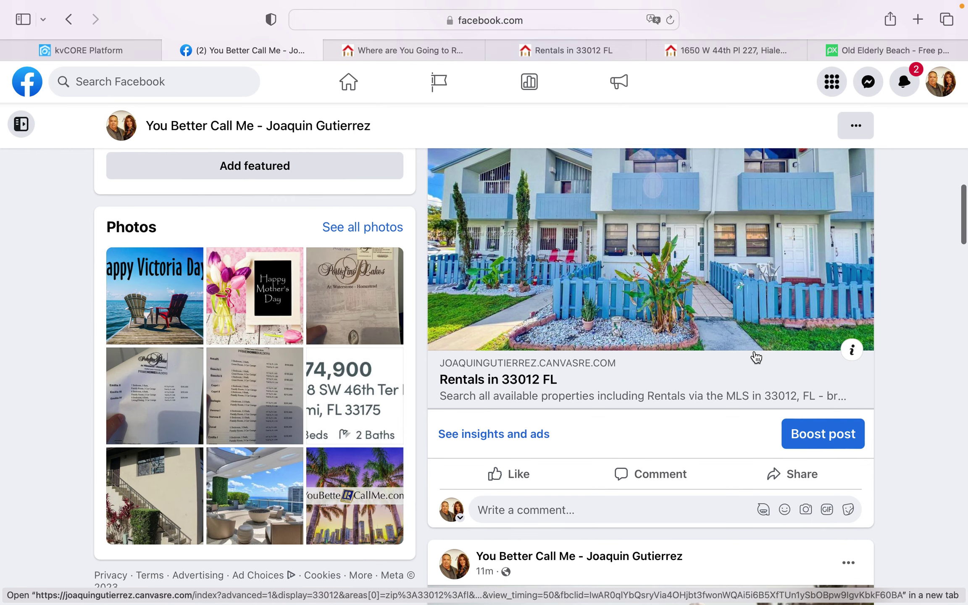
scroll(756, 356, up, 5)
scroll(756, 356, up, 1)
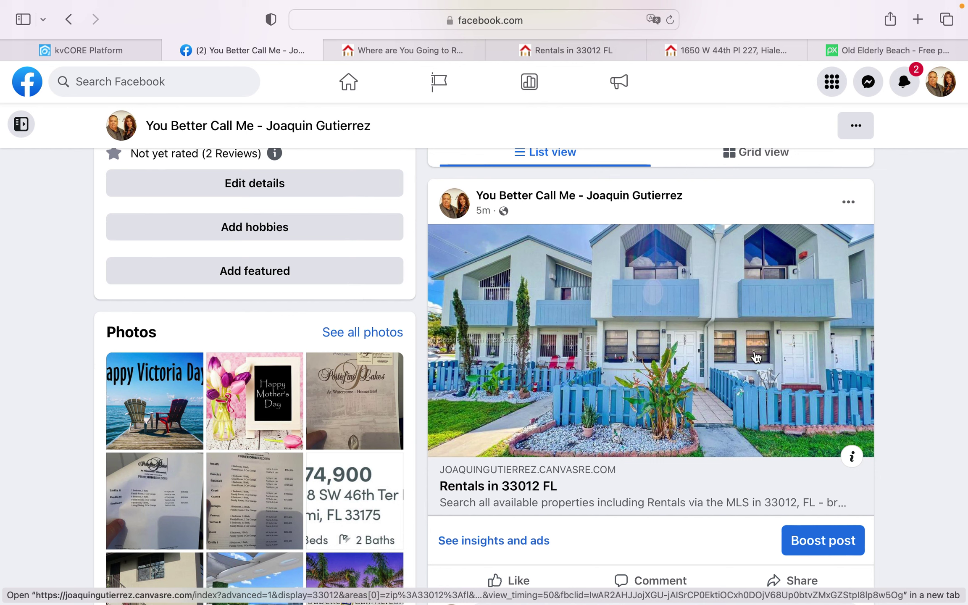
scroll(777, 359, down, 5)
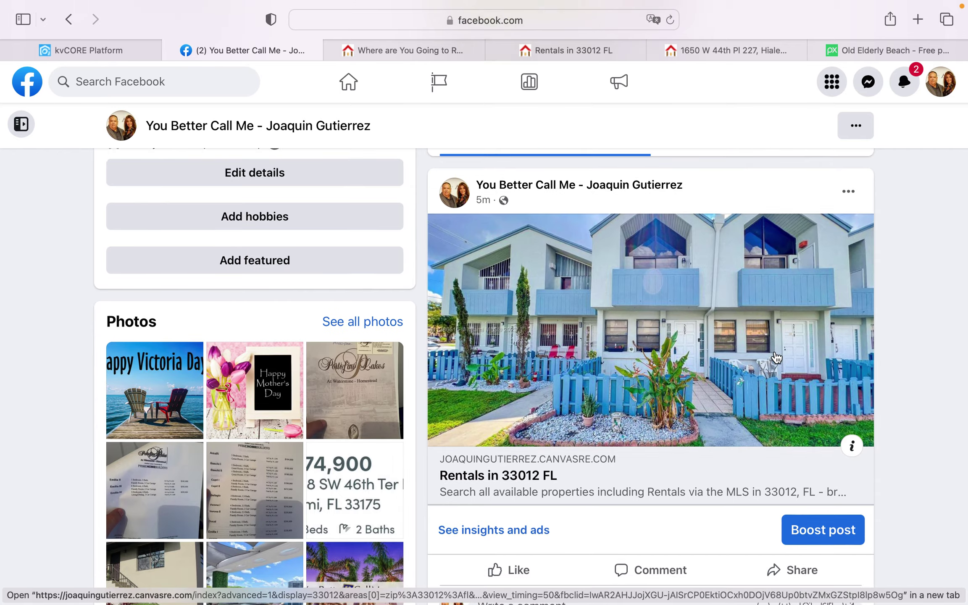
scroll(777, 360, down, 10)
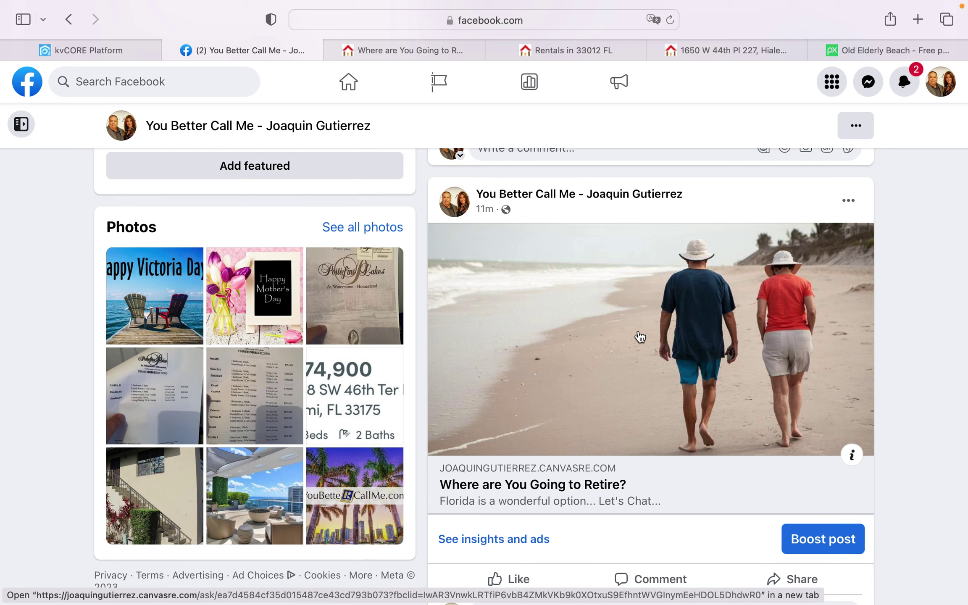
click(409, 50)
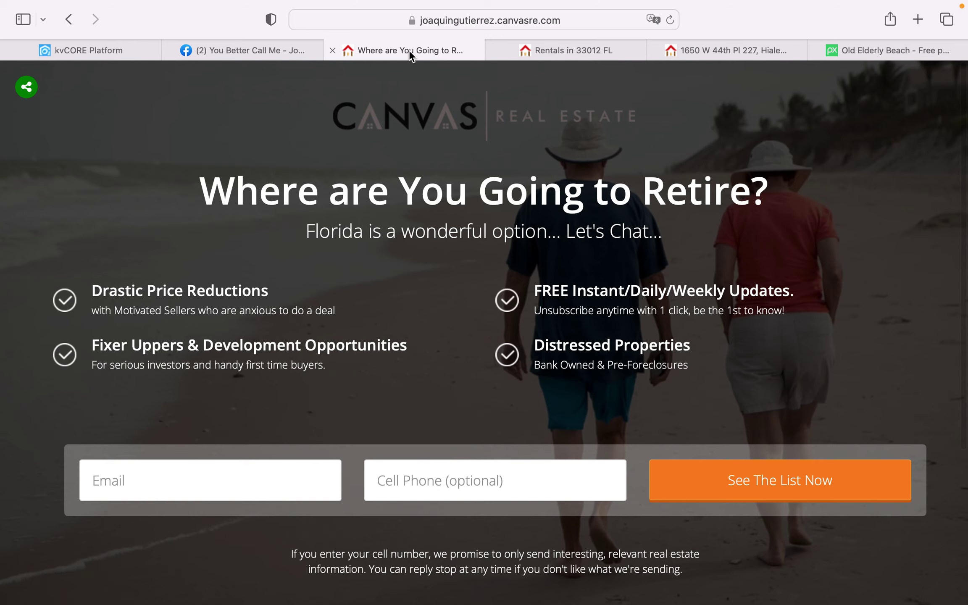